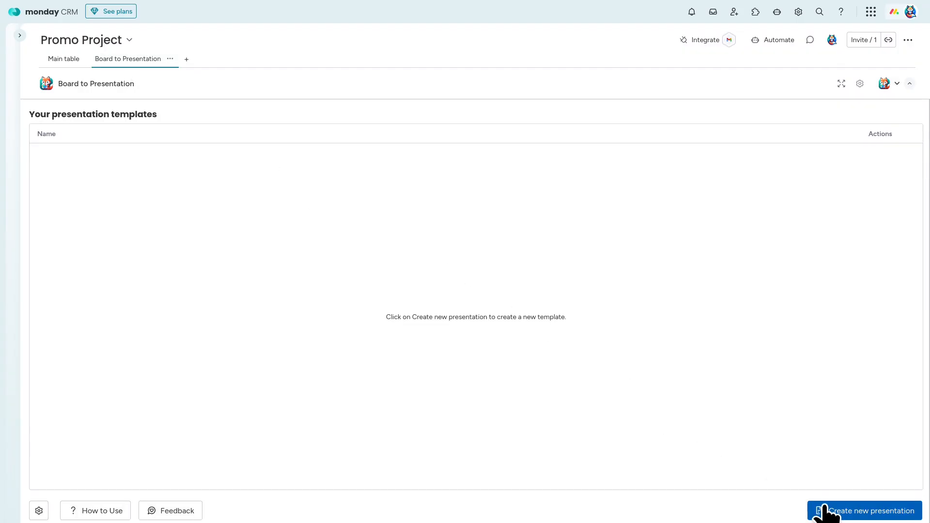
Step: Create a new presentation with a table slide containing the board columns Deal, Stage and Deal Value
click(825, 511)
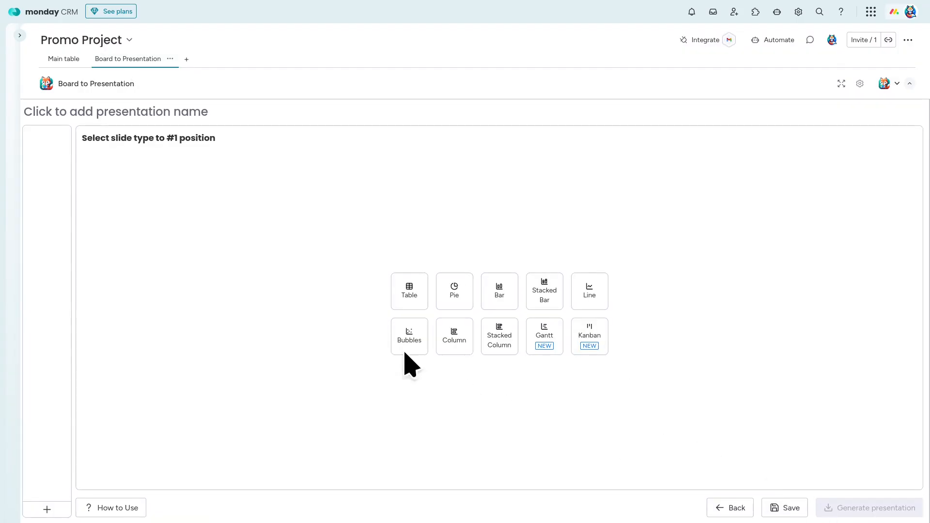
click(407, 288)
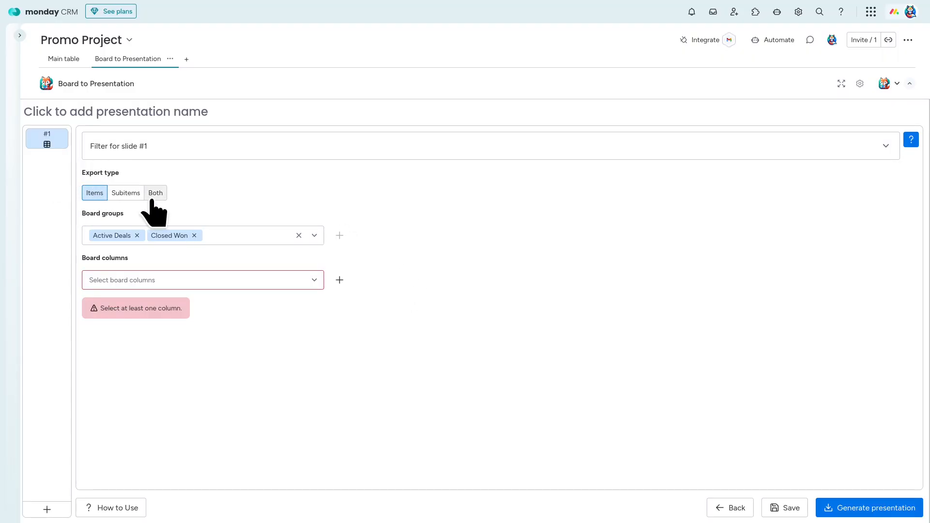
click(217, 280)
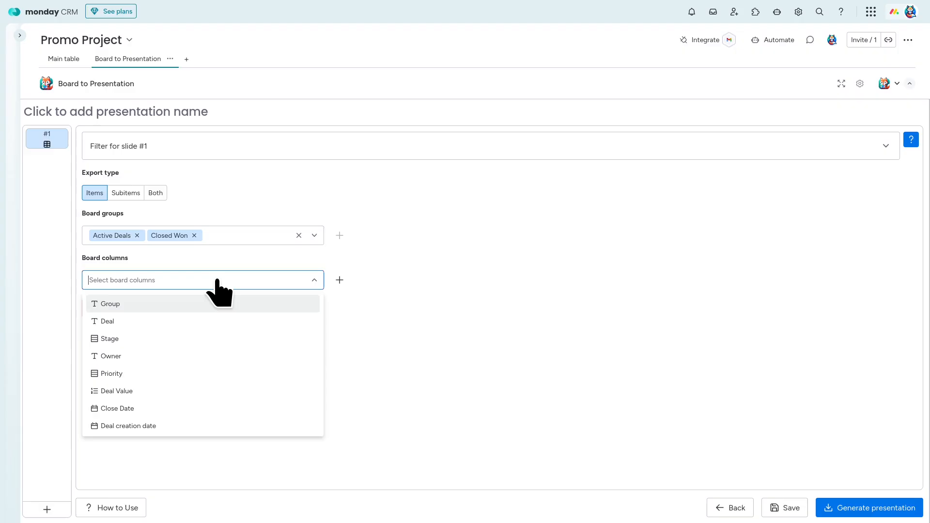
click(181, 321)
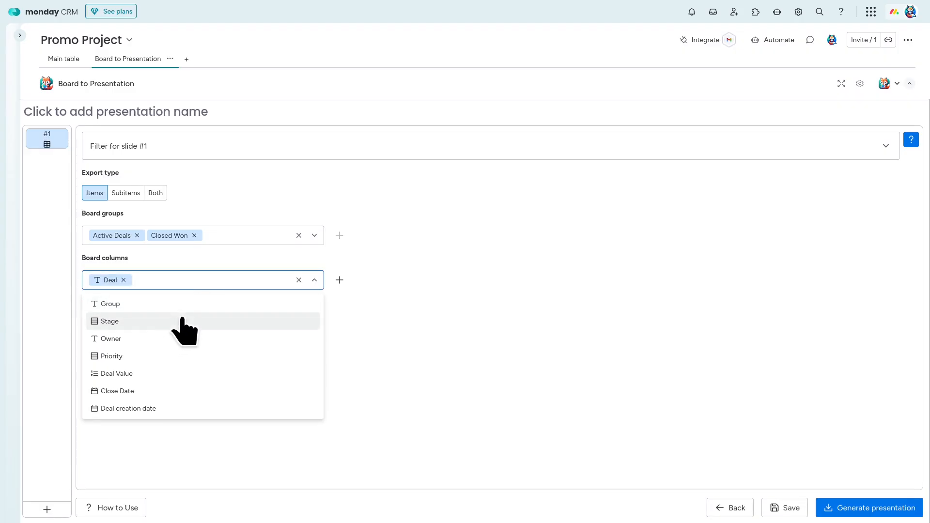
click(177, 321)
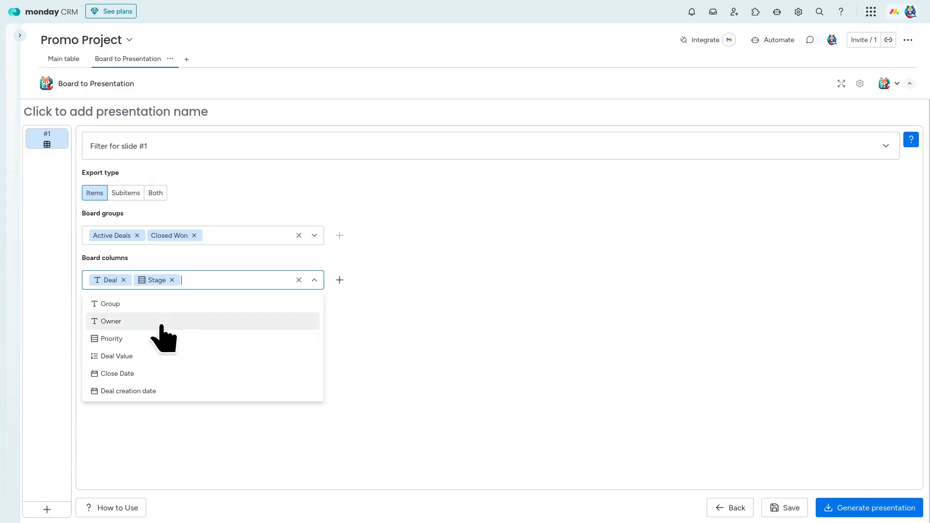
click(141, 359)
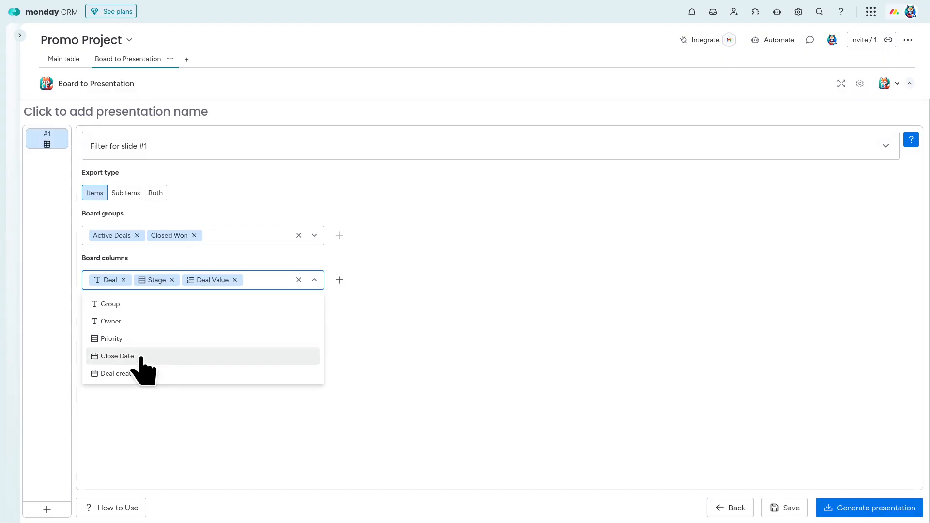
click(490, 395)
Step: Generate the presentation with the clean template style, and open presentation.pptx to check its table before closing it
click(872, 508)
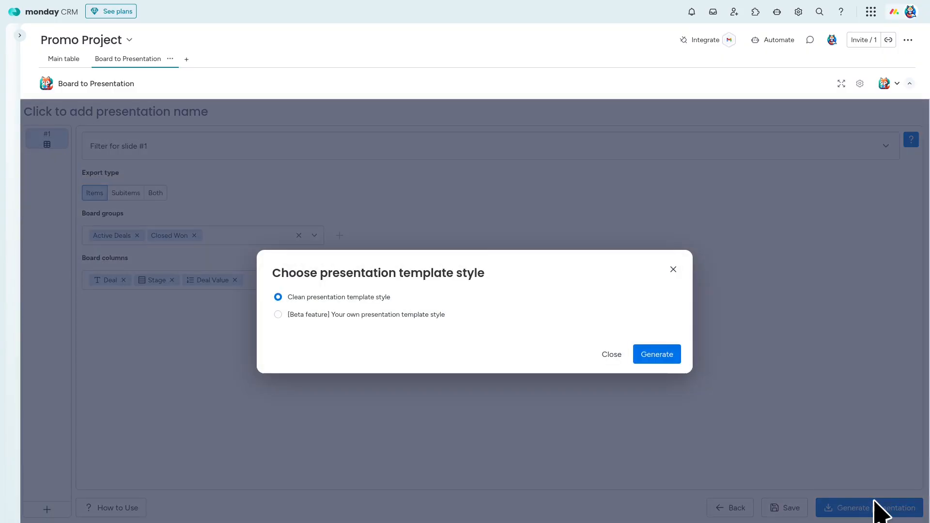
click(658, 354)
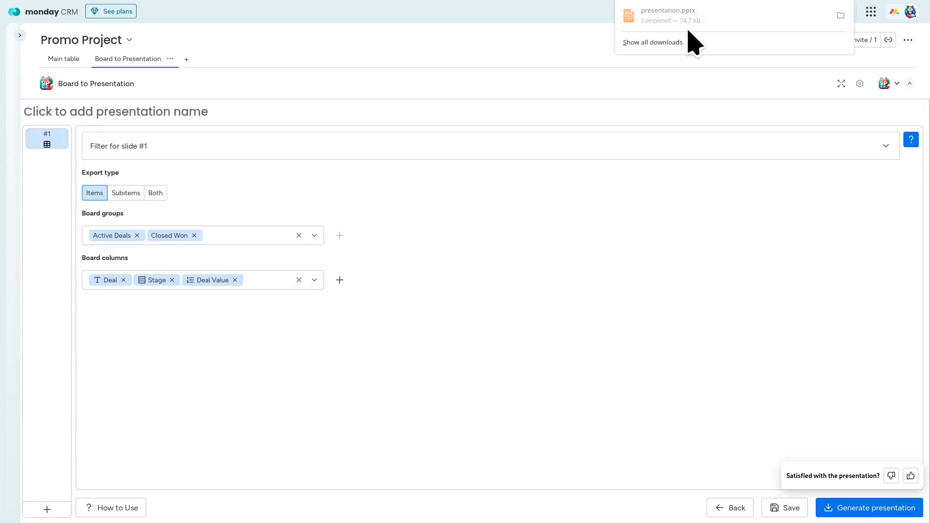
click(691, 20)
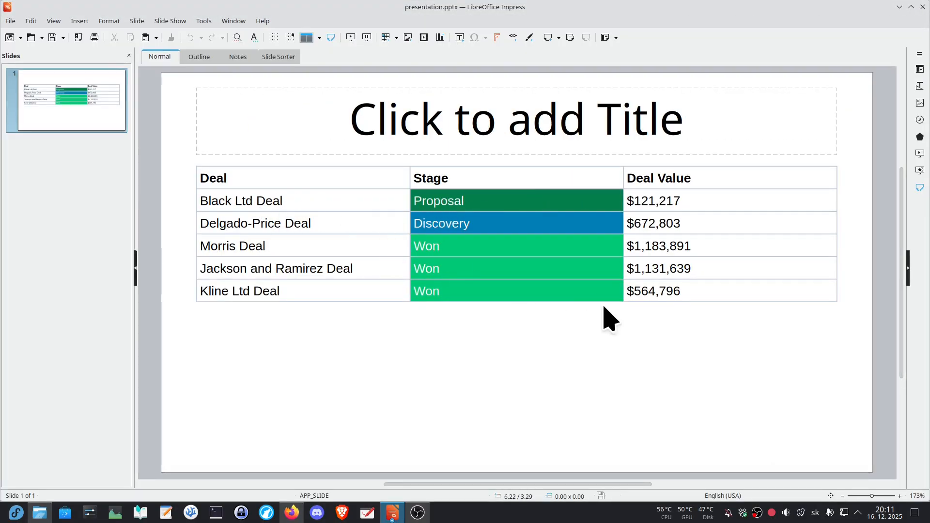
click(922, 7)
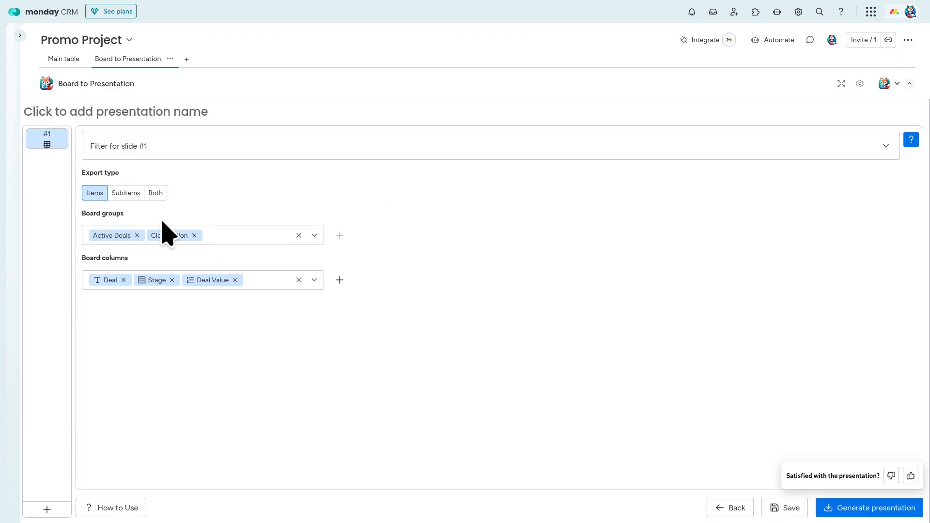
Step: Set the slide's export type to Subitems and select the subitem columns Subitem, Status and Due Date
click(123, 194)
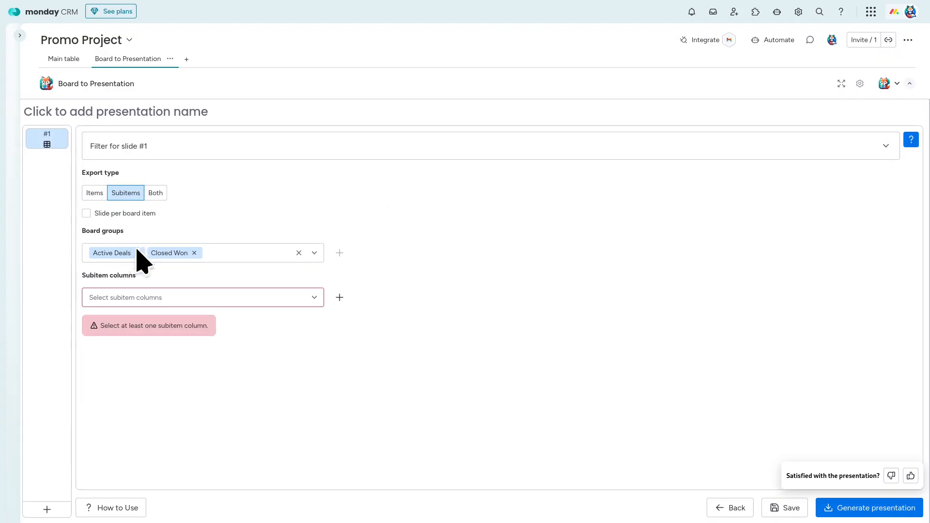
click(159, 297)
click(165, 322)
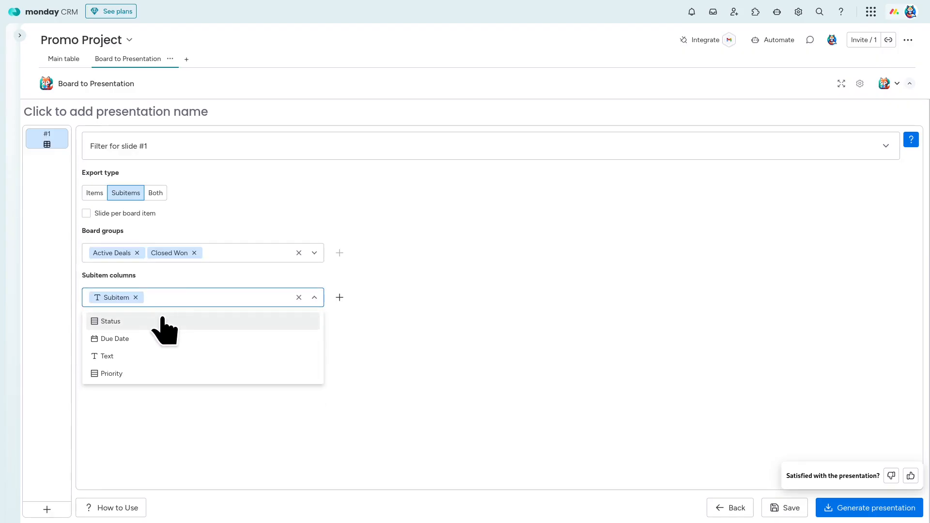
click(163, 321)
click(156, 326)
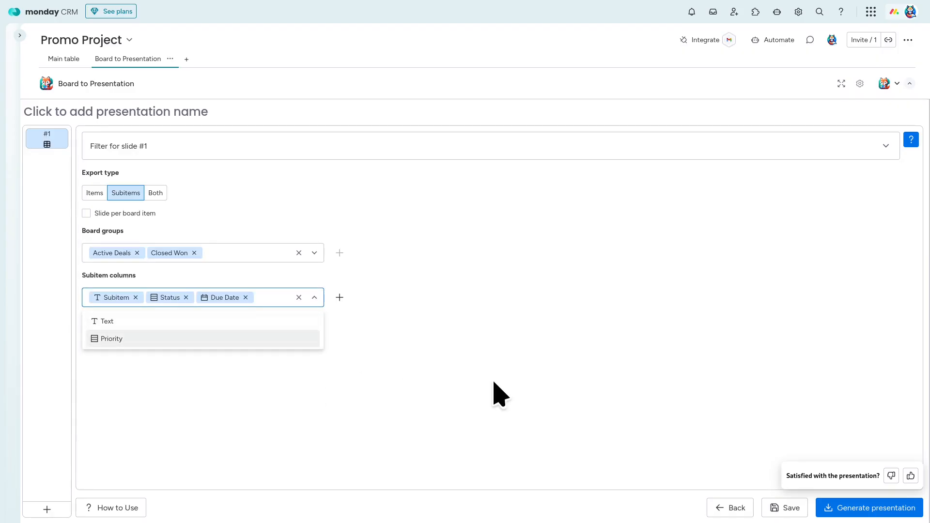
click(498, 394)
Step: Generate the subitems presentation in the clean template style, and review the slides of presentation(1).pptx before closing it
click(849, 508)
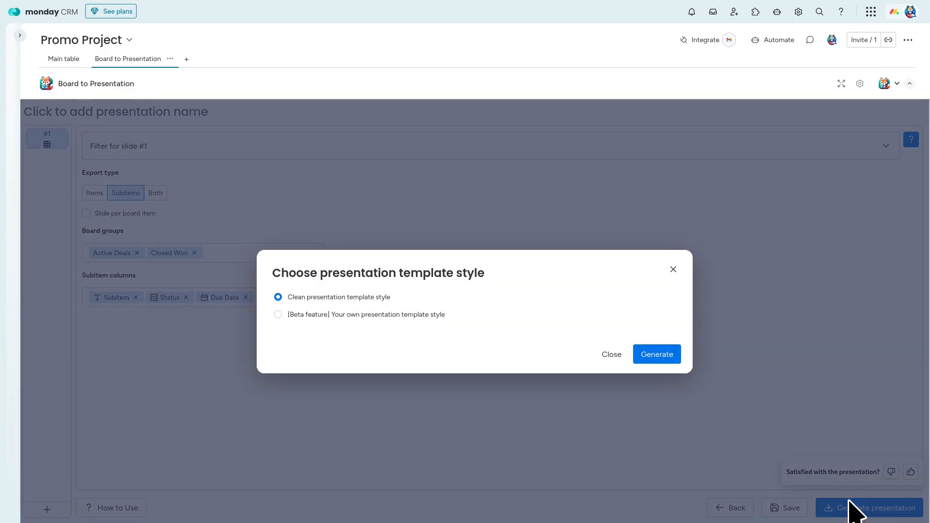
click(657, 354)
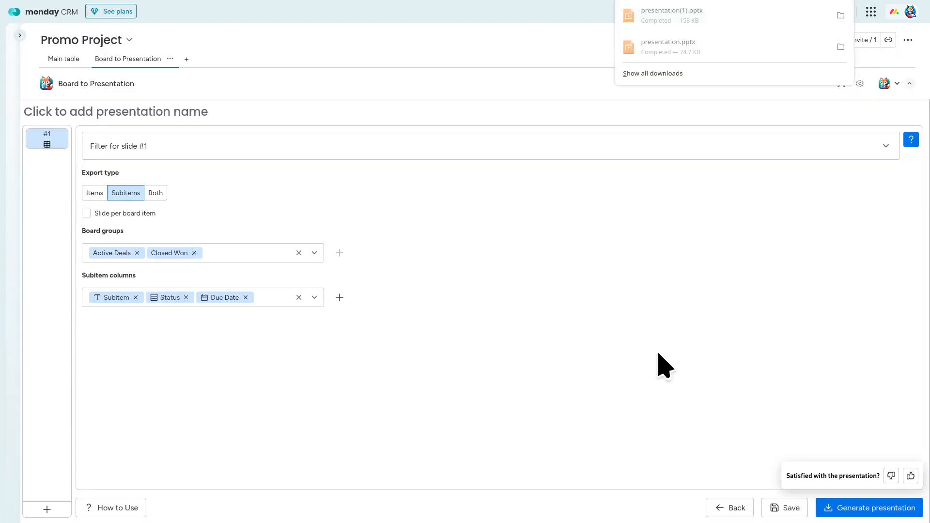
click(712, 18)
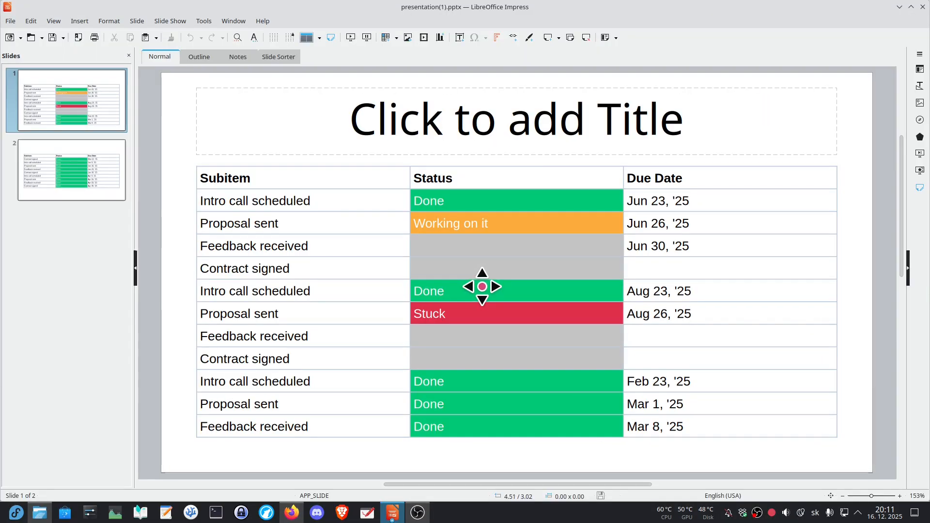
scroll(482, 287, down, 2)
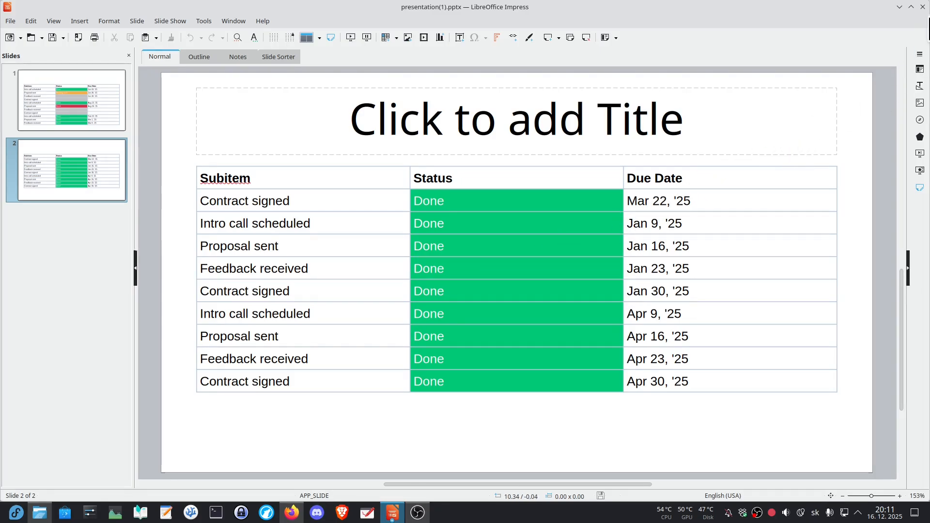
click(922, 6)
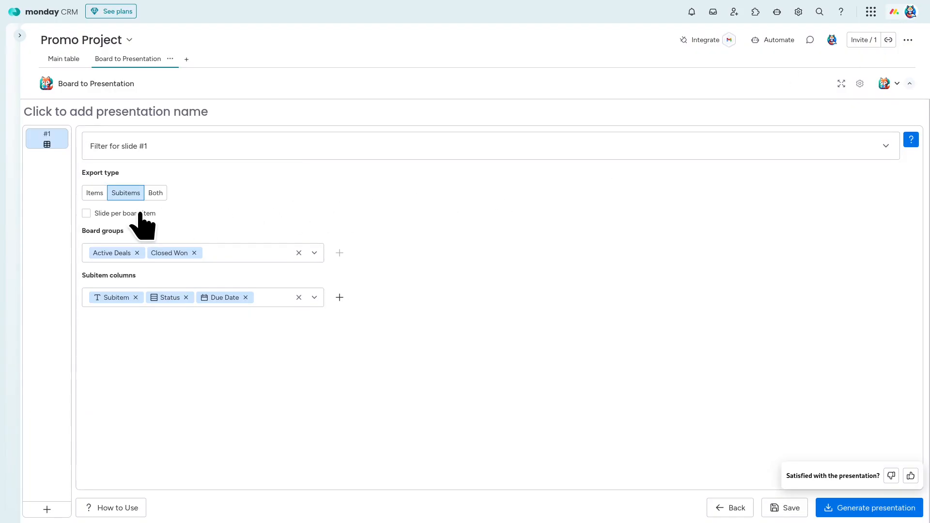
Step: Generate the clean-style subitems presentation with one slide per board item, and review each deal's slide before closing the file
click(875, 508)
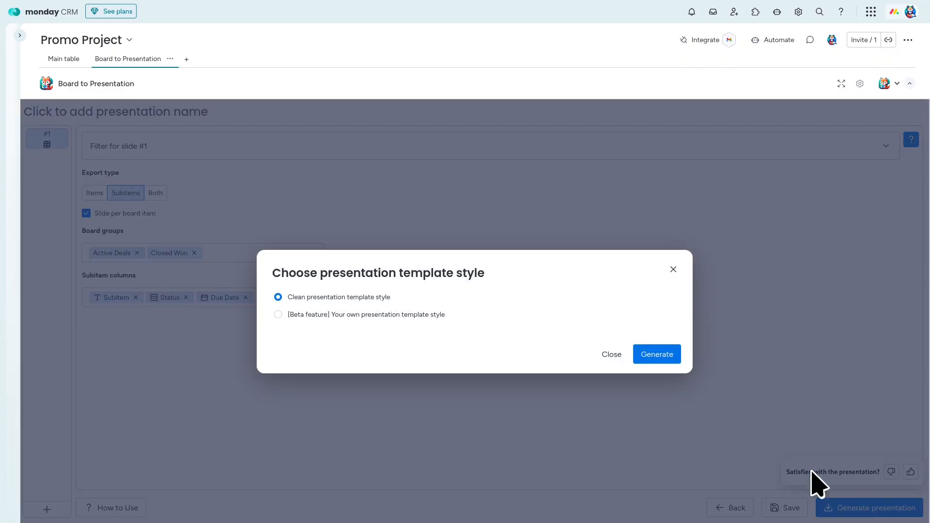
click(657, 355)
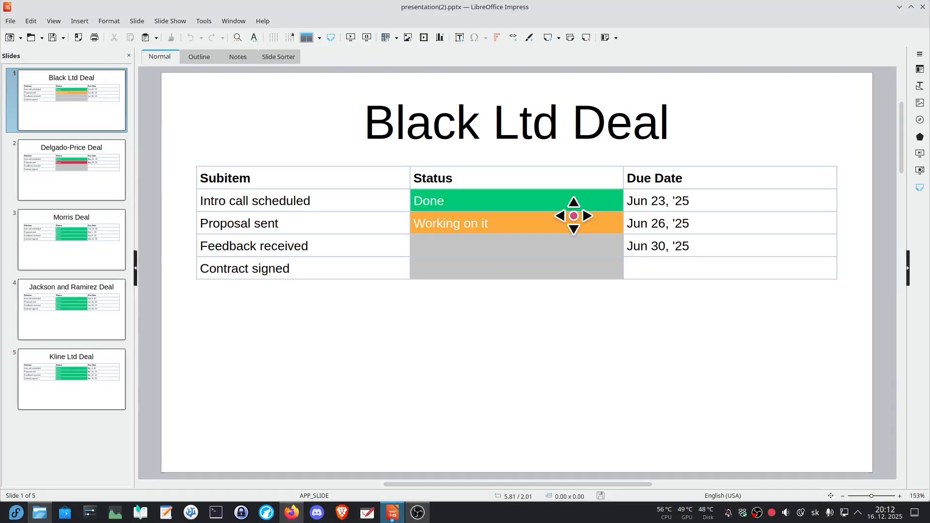
scroll(573, 216, down, 1)
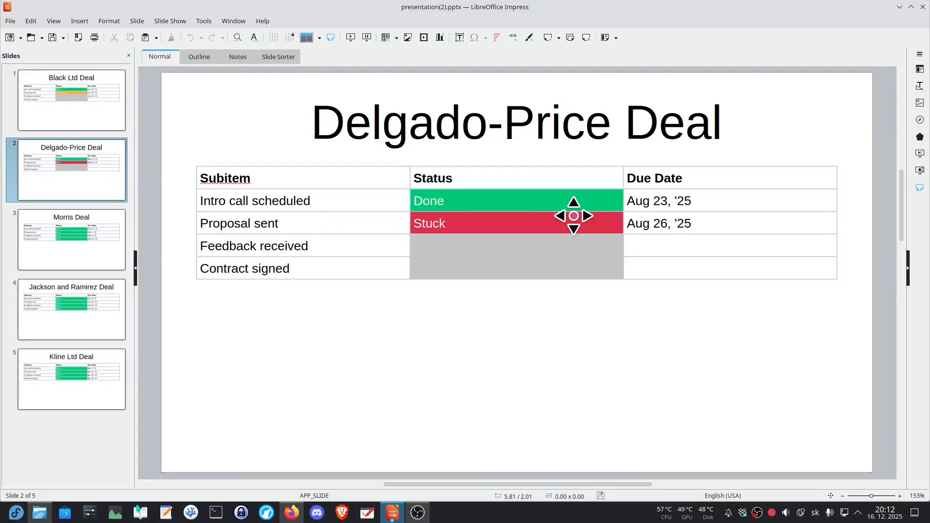
scroll(574, 216, down, 1)
scroll(574, 216, down, 1)
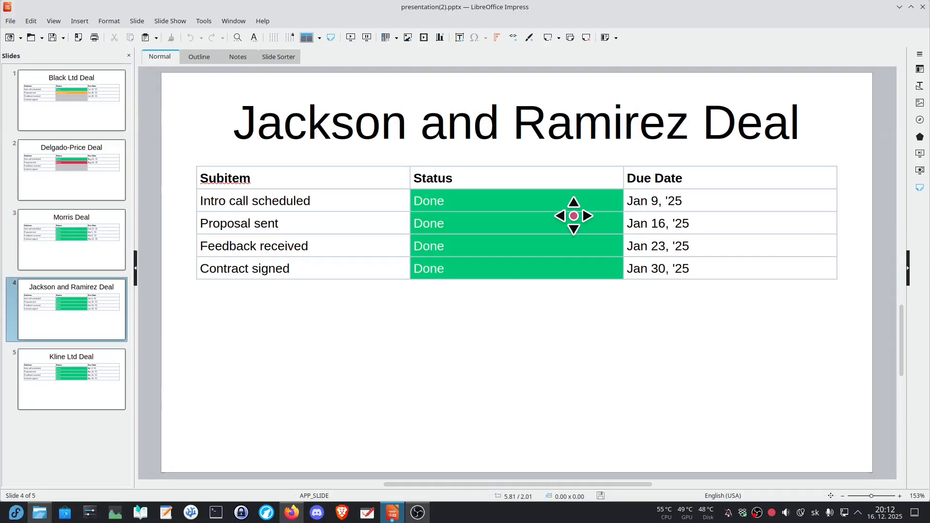
scroll(573, 216, down, 1)
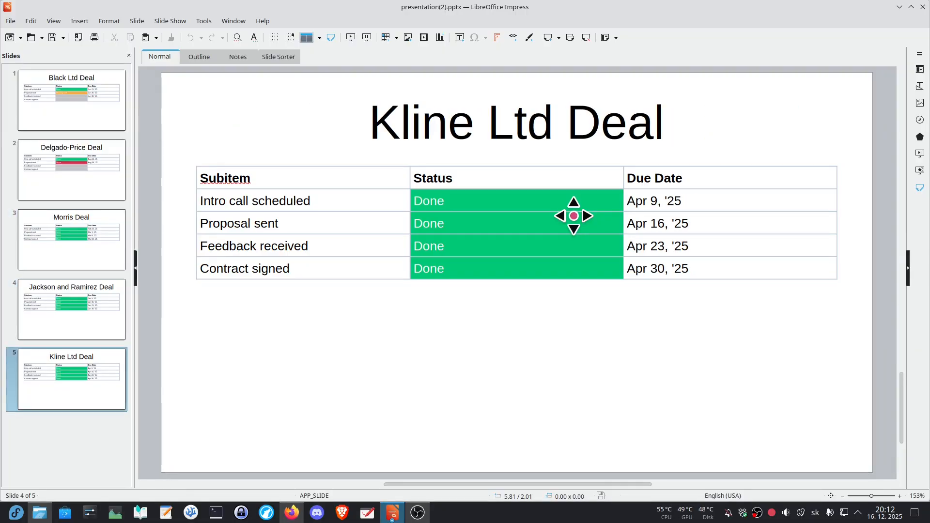
click(922, 7)
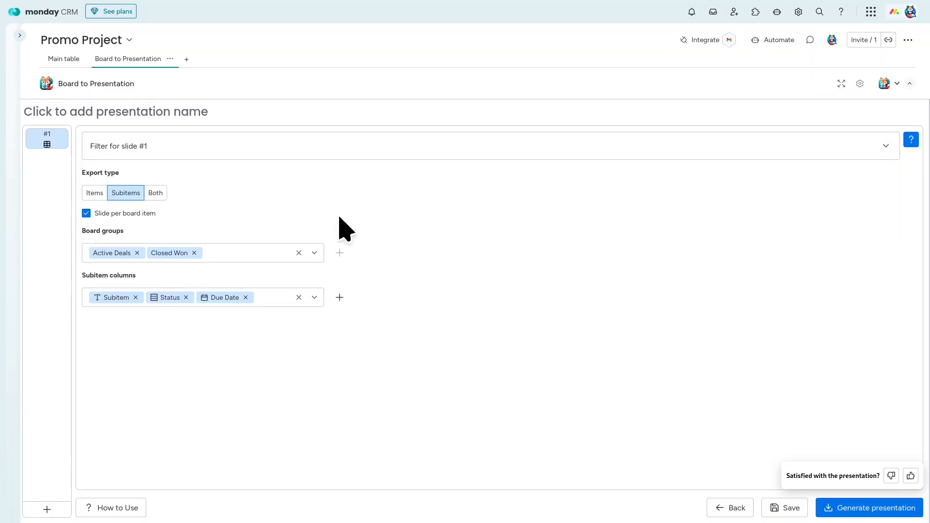
Step: Set the slide's export type to Both and generate the presentation with the clean template style
click(164, 193)
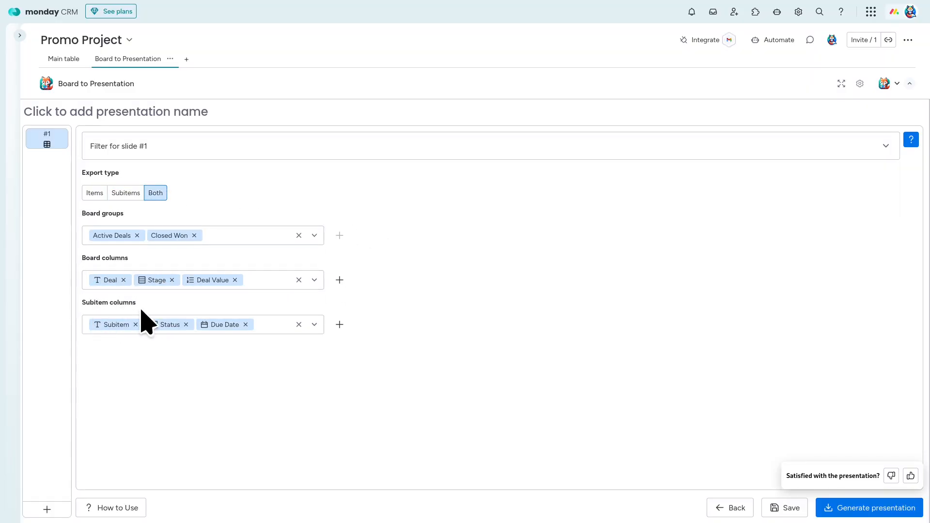
click(874, 510)
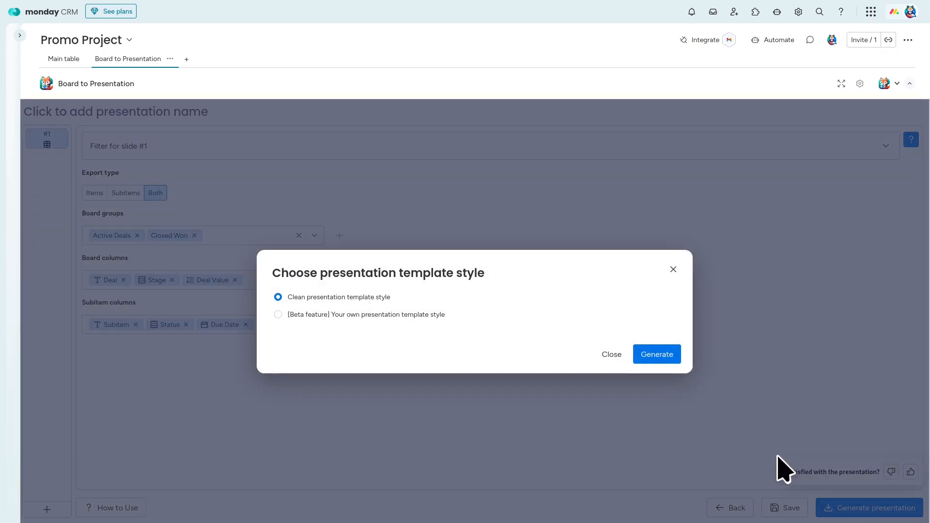
click(659, 354)
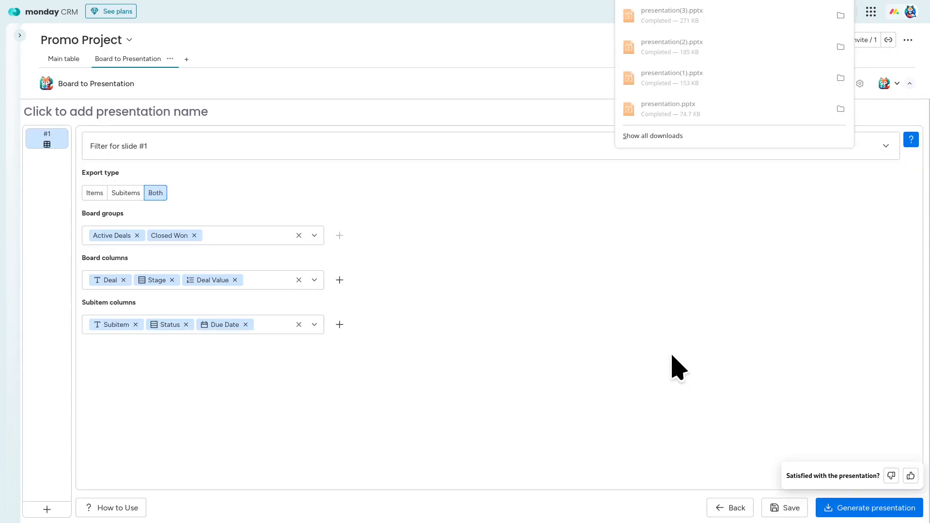
Step: Open presentation(3).pptx, examine how items and subitems are combined across its slides, and close the file
click(679, 18)
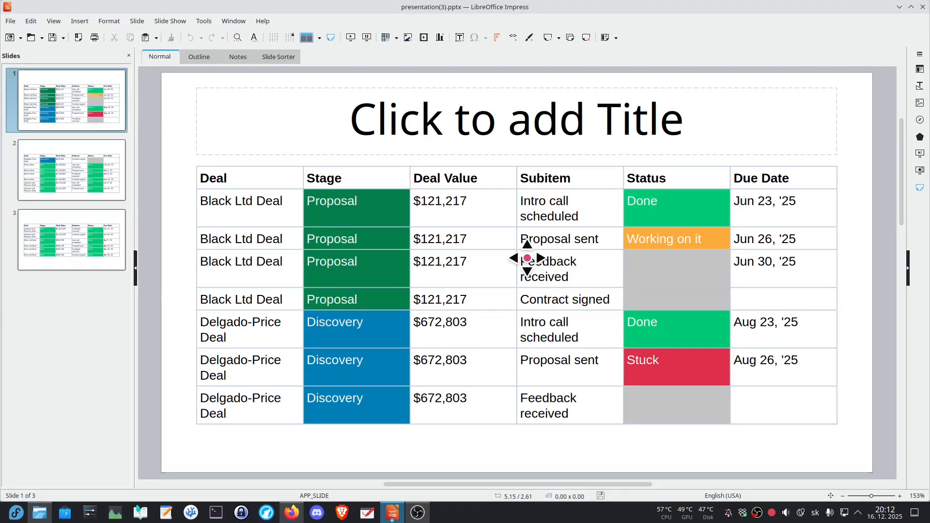
scroll(527, 258, down, 1)
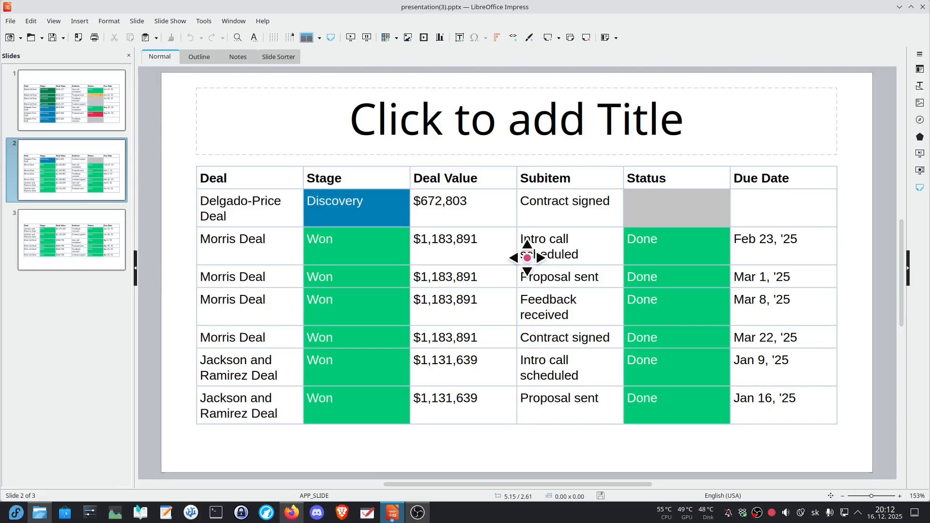
scroll(527, 258, down, 1)
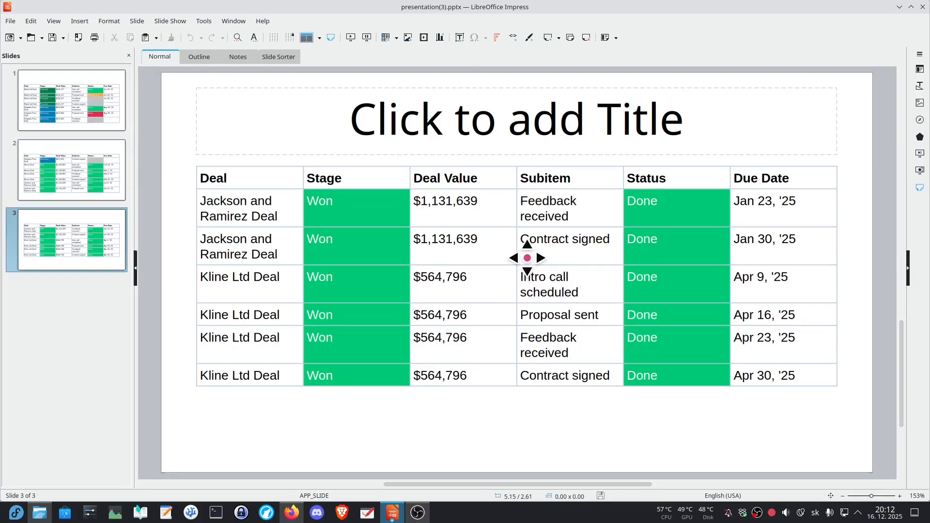
click(921, 7)
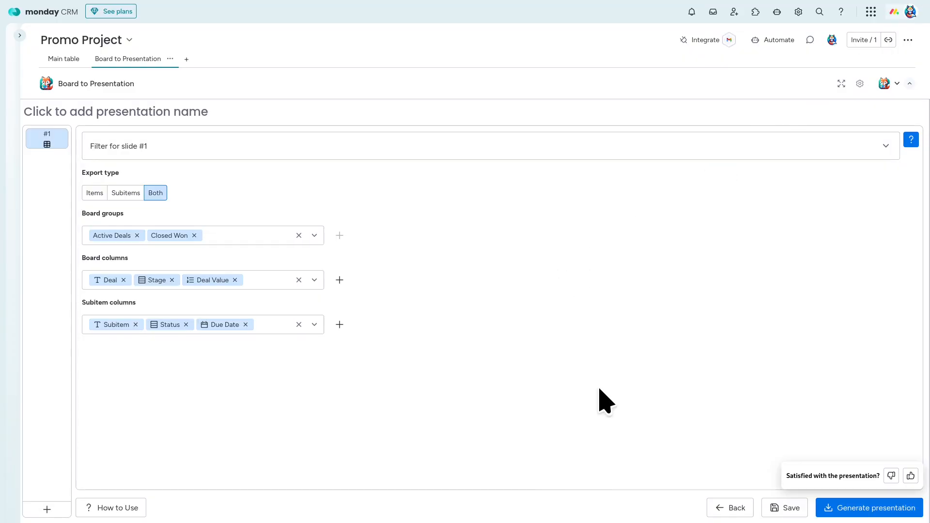
Step: Bring up the template style choice for the presentation, and check the Template.pptx design in LibreOffice Impress before returning to the browser
click(852, 509)
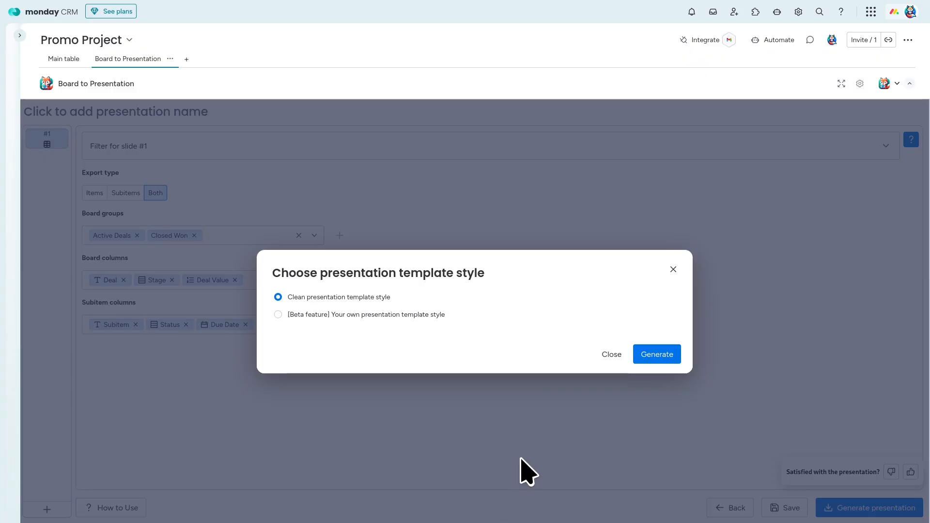
key(super)
click(393, 513)
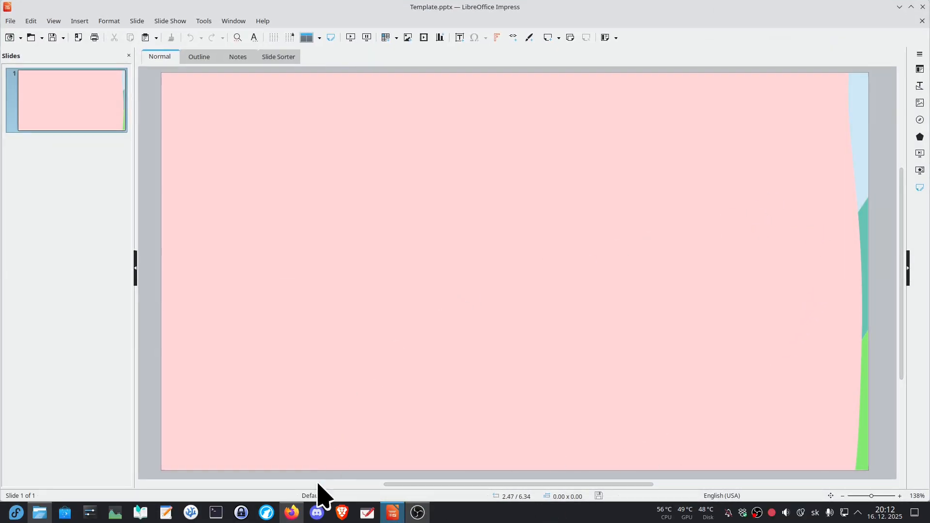
click(293, 513)
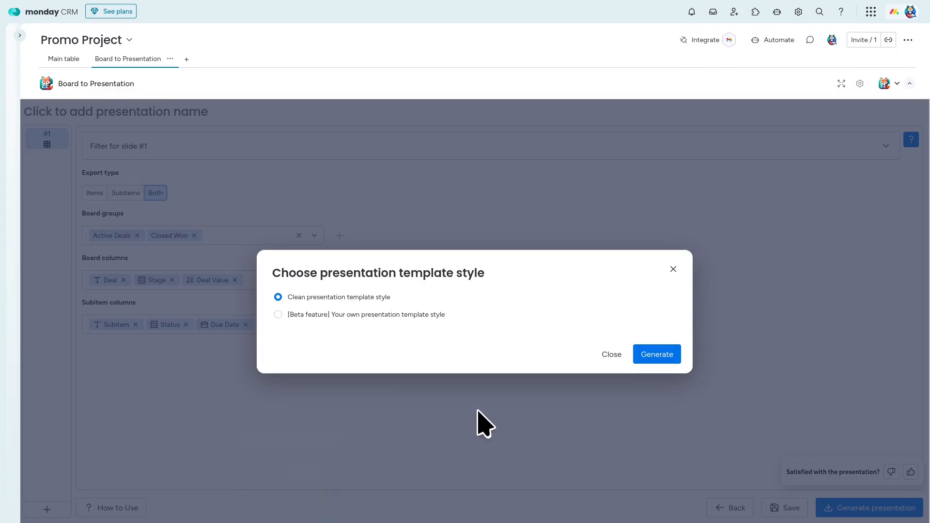
Step: Generate the presentation with your own template style, uploading Template.pptx from Downloads as the style file
click(382, 315)
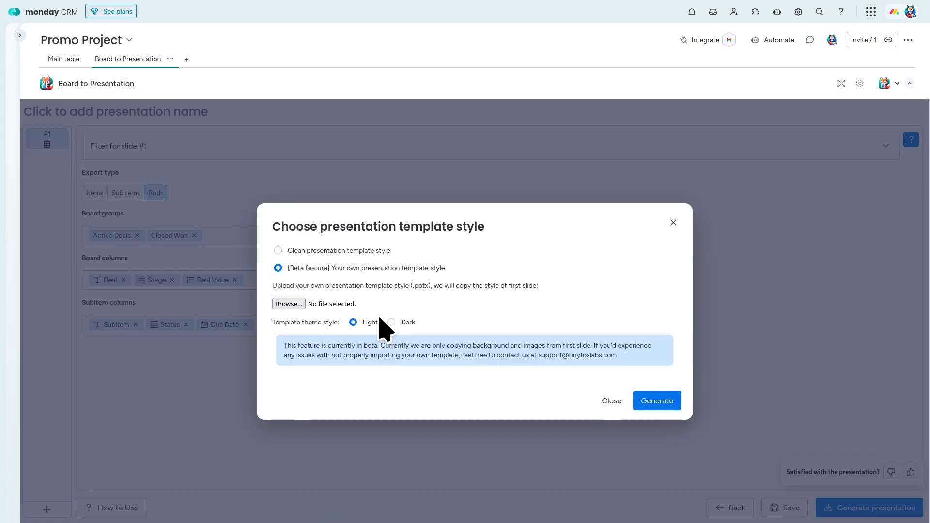
click(297, 304)
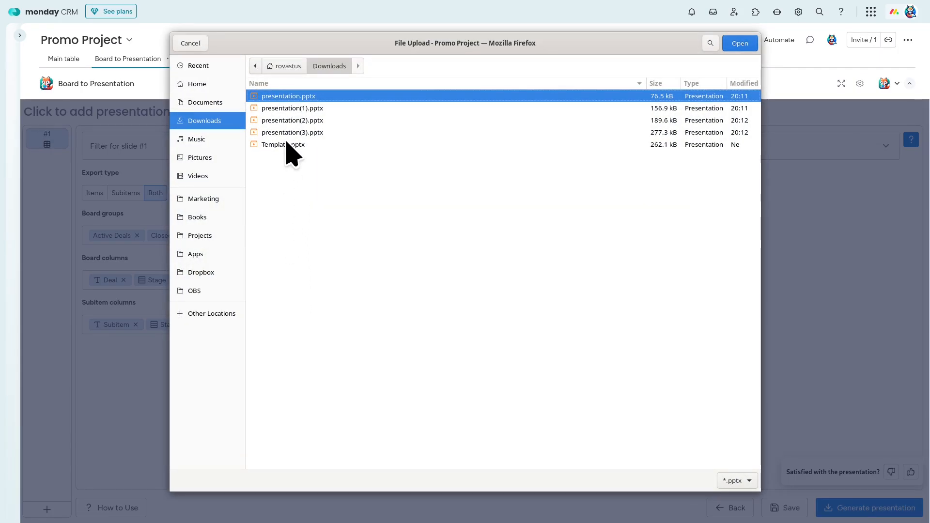
click(289, 144)
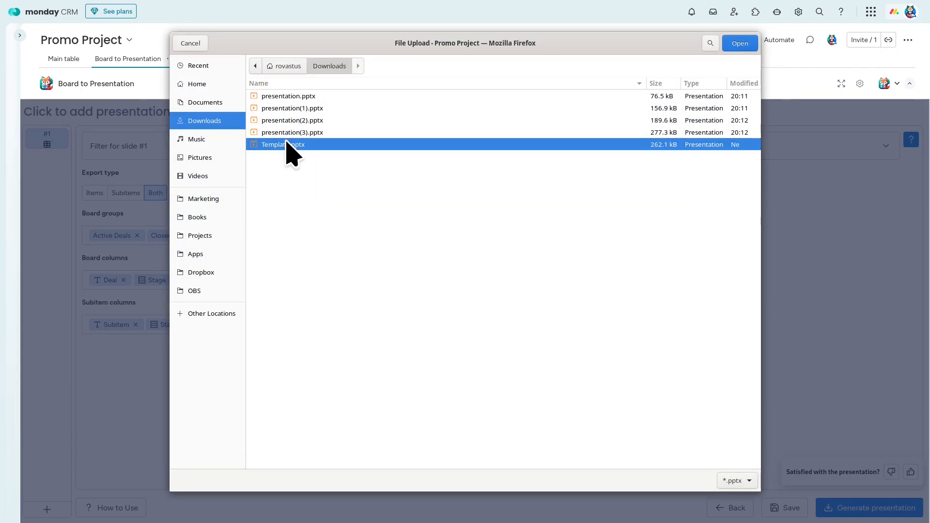
click(739, 43)
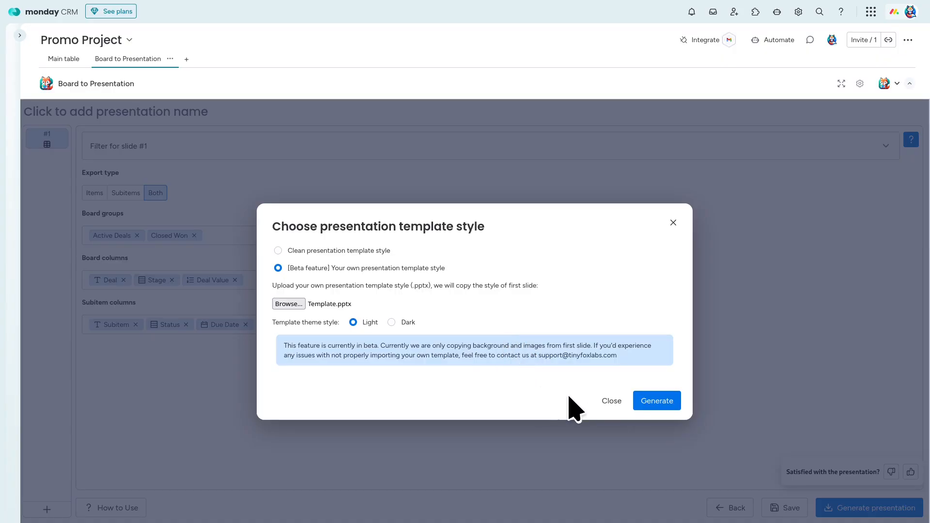
click(657, 402)
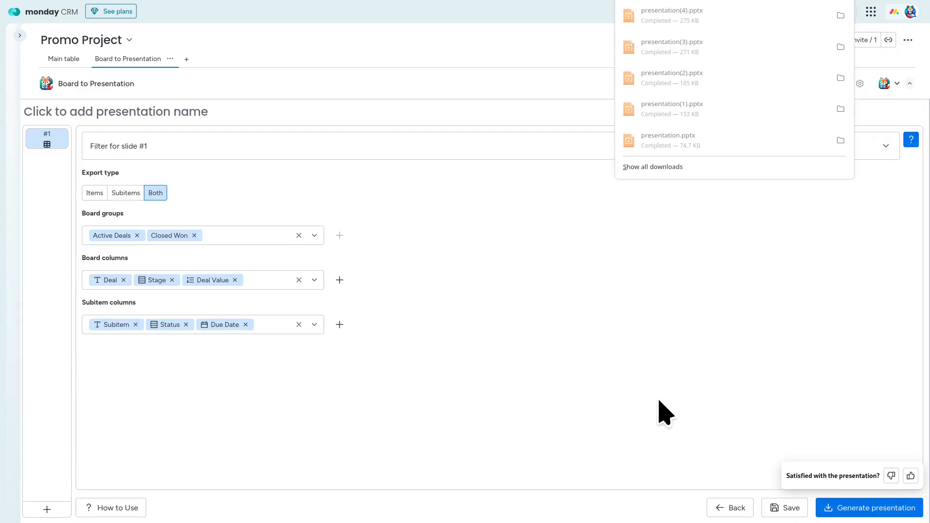
Step: Open presentation(4).pptx, review how the custom template style is applied on each slide, and close the file
click(729, 26)
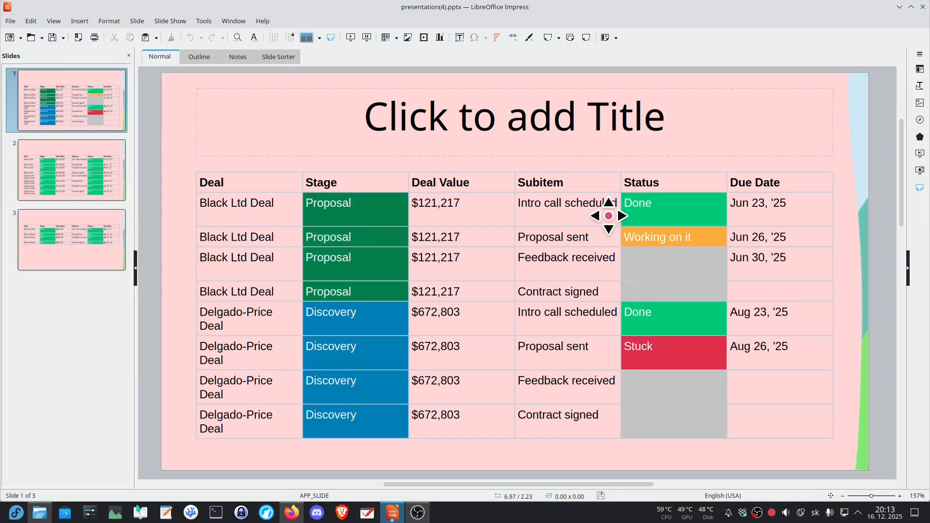
key(Page_Down)
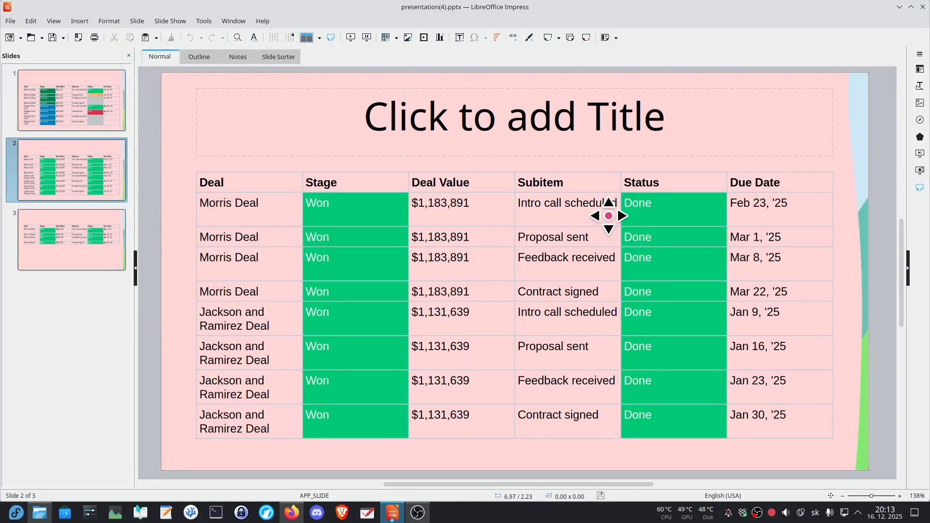
key(Page_Down)
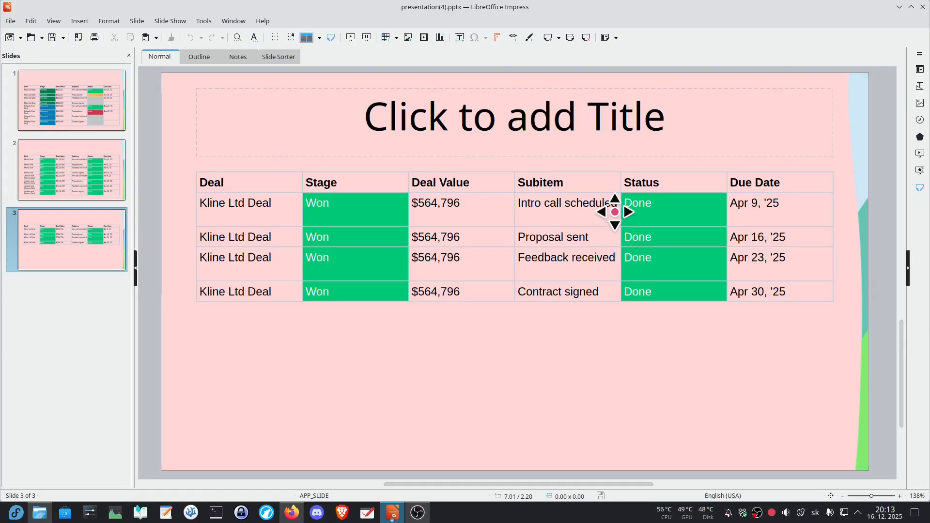
click(922, 7)
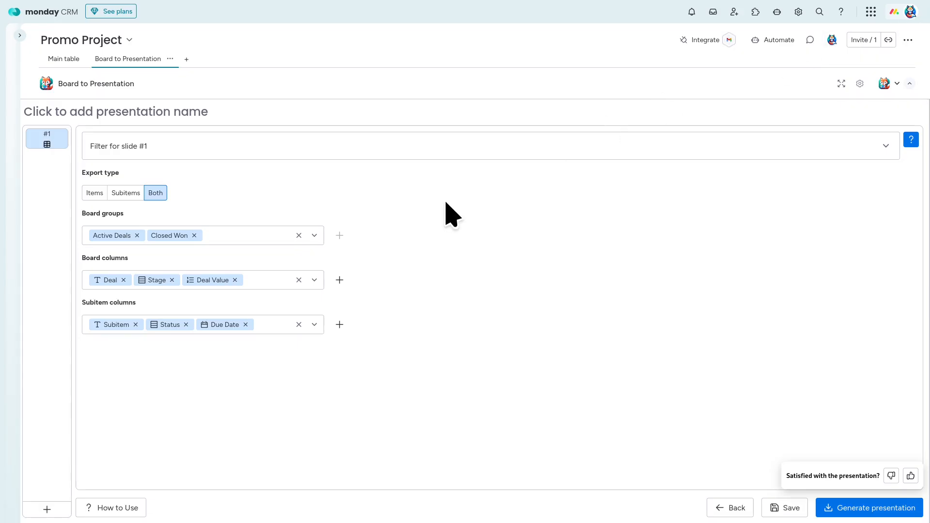
Step: Add a filter to slide #1 so that it only exports deals whose Stage is Won
click(313, 154)
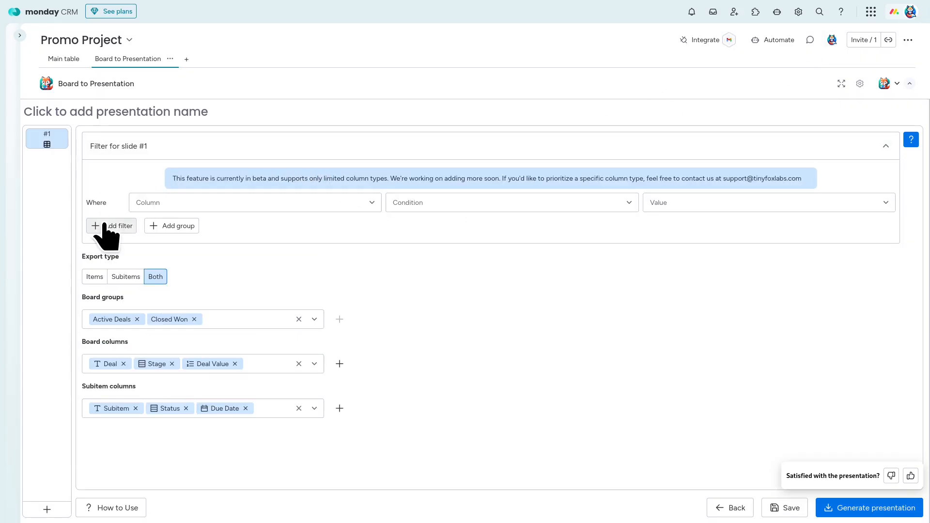
click(164, 201)
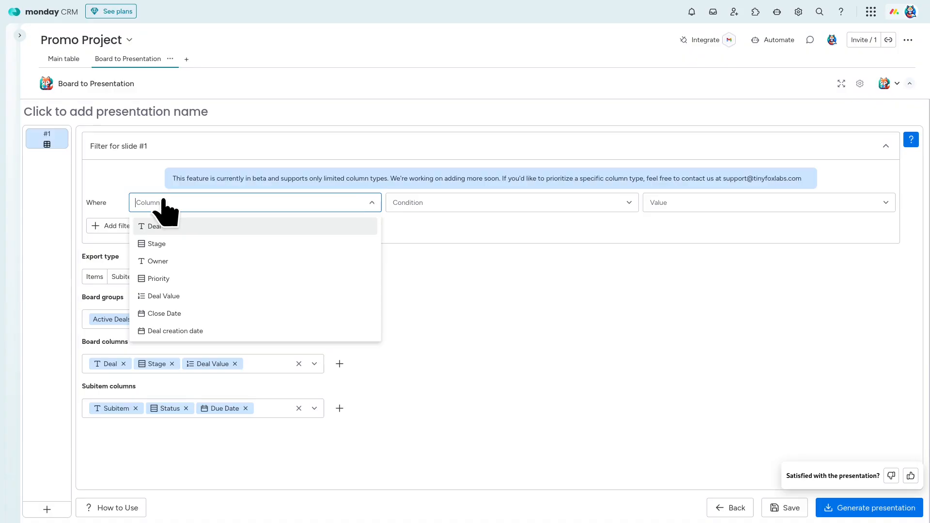
click(202, 244)
click(439, 202)
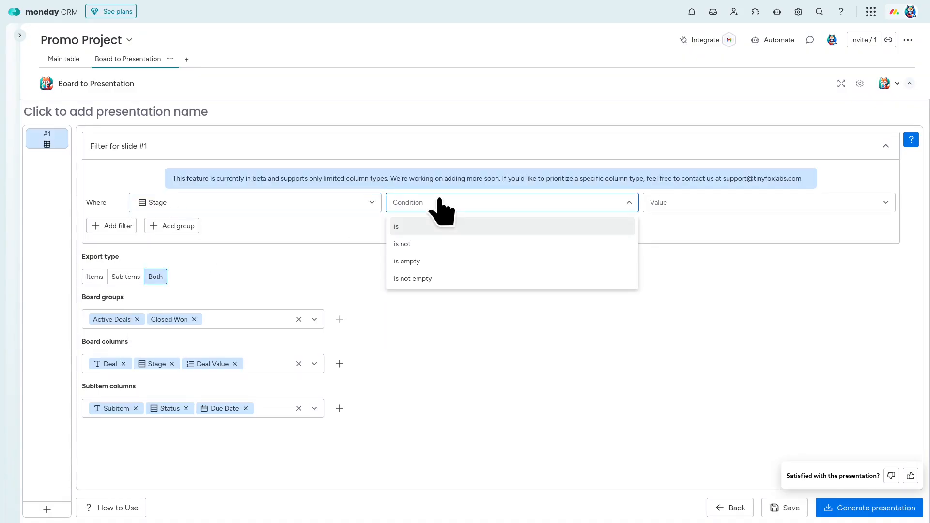
click(438, 226)
click(680, 203)
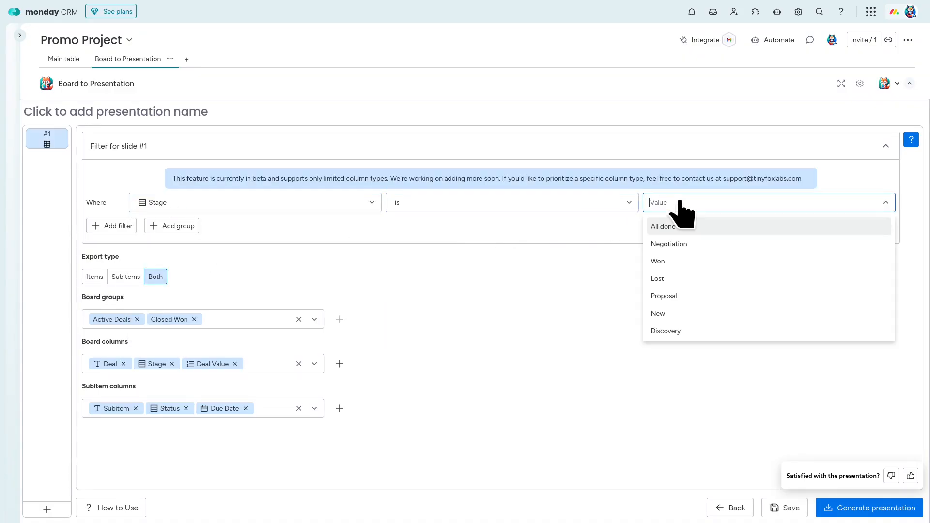
click(680, 262)
click(541, 293)
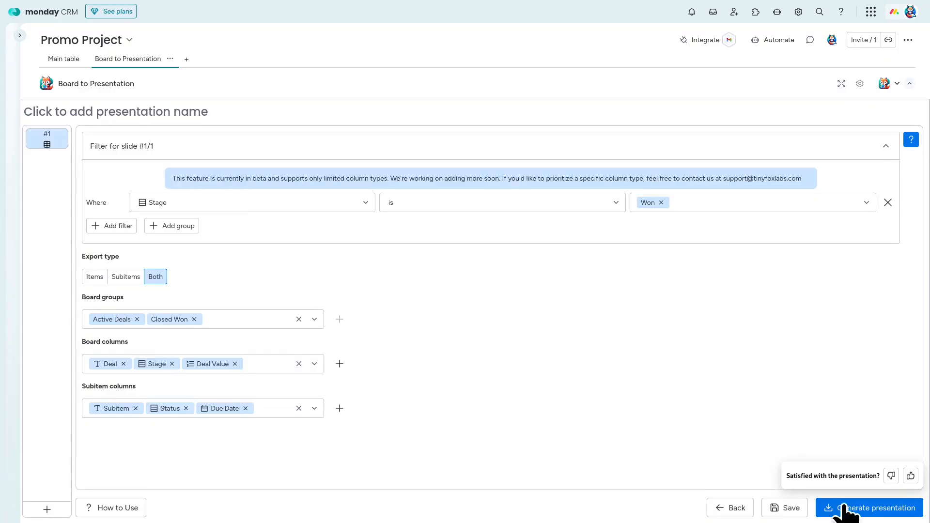
Step: Generate the filtered presentation in the clean template style, and review the slides of presentation(5).pptx before closing it
click(864, 508)
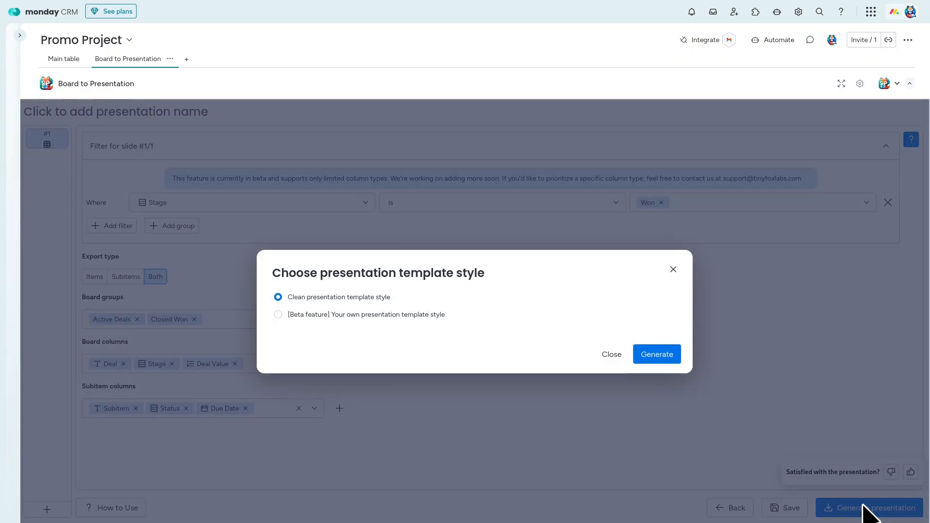
click(657, 355)
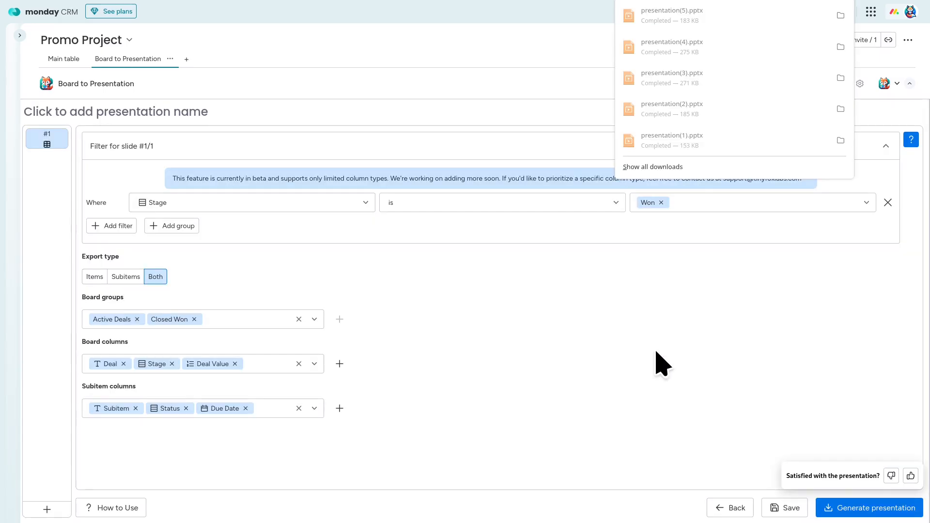
click(706, 15)
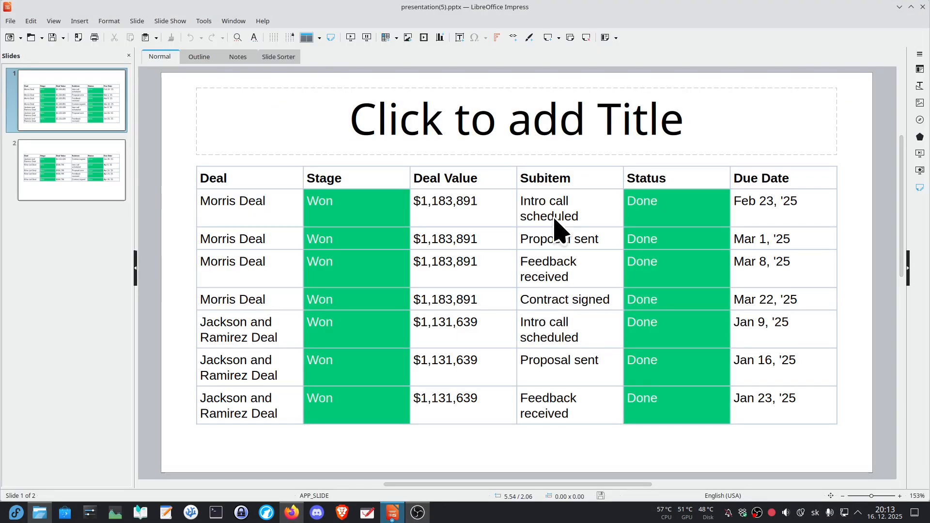
scroll(557, 228, down, 2)
middle_click(554, 214)
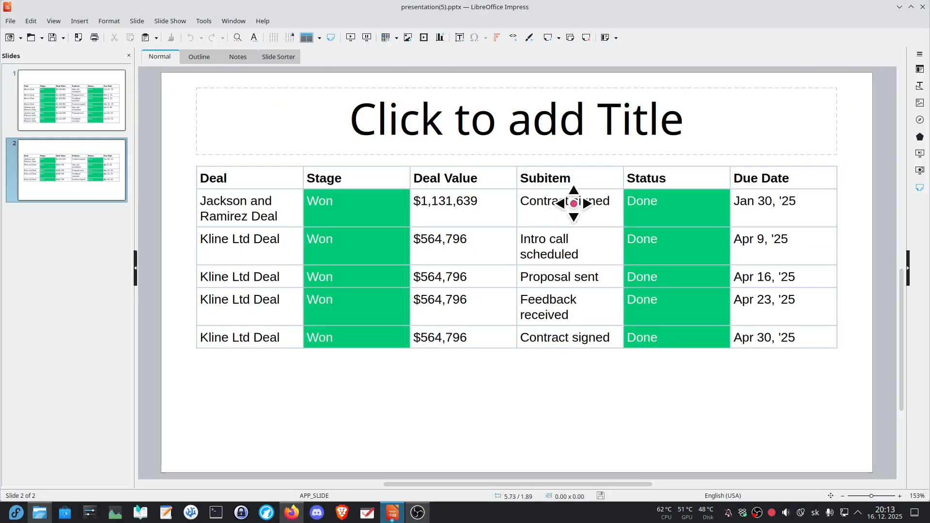
click(921, 7)
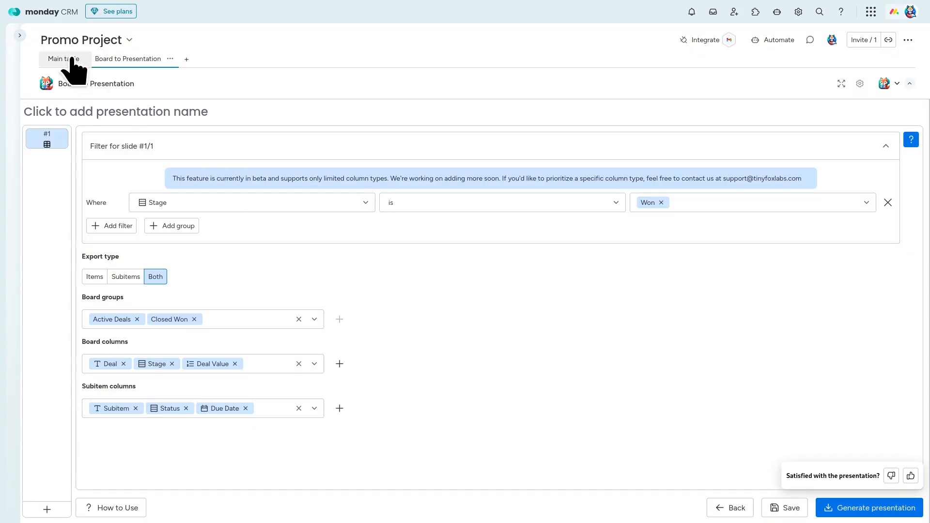
Step: Name the presentation Table Promo and save it as a presentation template
click(94, 107)
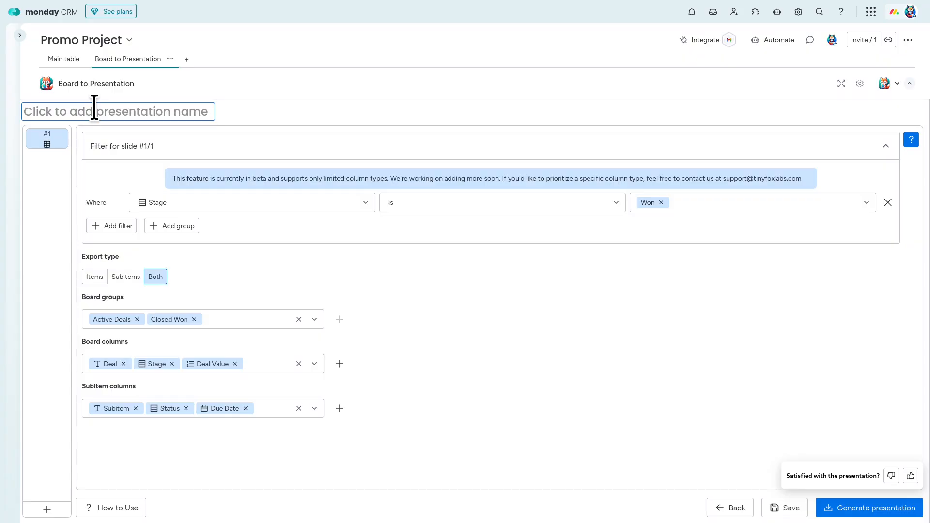
text(Table Promo)
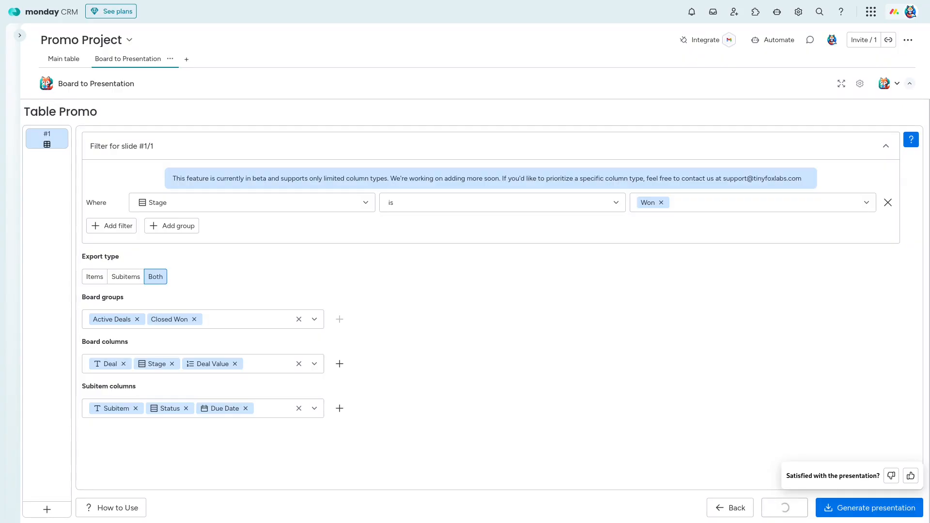
Step: Return to the board's main table and select the Morris Deal item in the Closed Won group
click(67, 59)
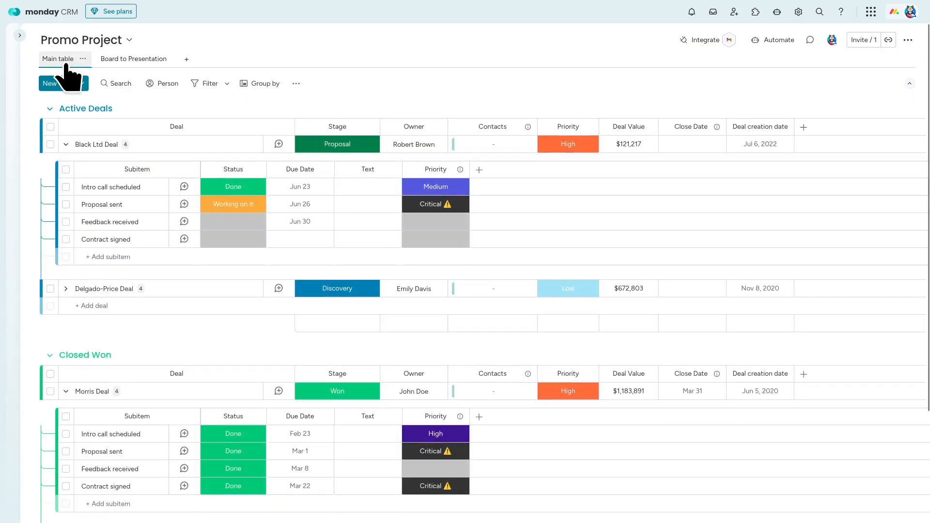
click(81, 58)
click(305, 314)
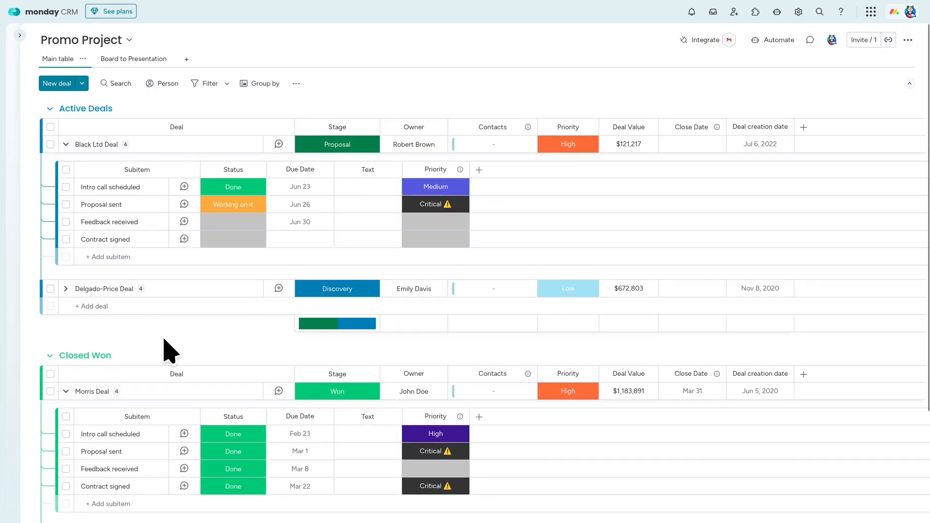
click(50, 391)
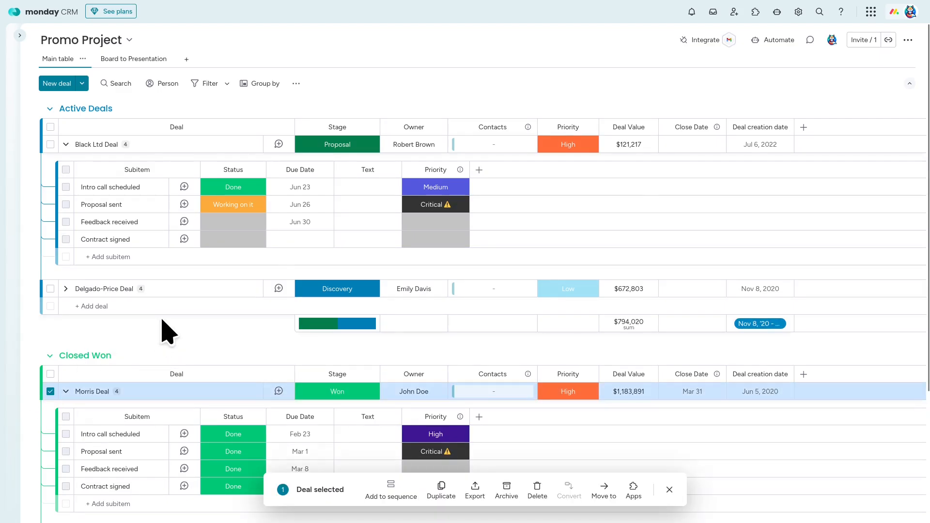
scroll(161, 322, down, 2)
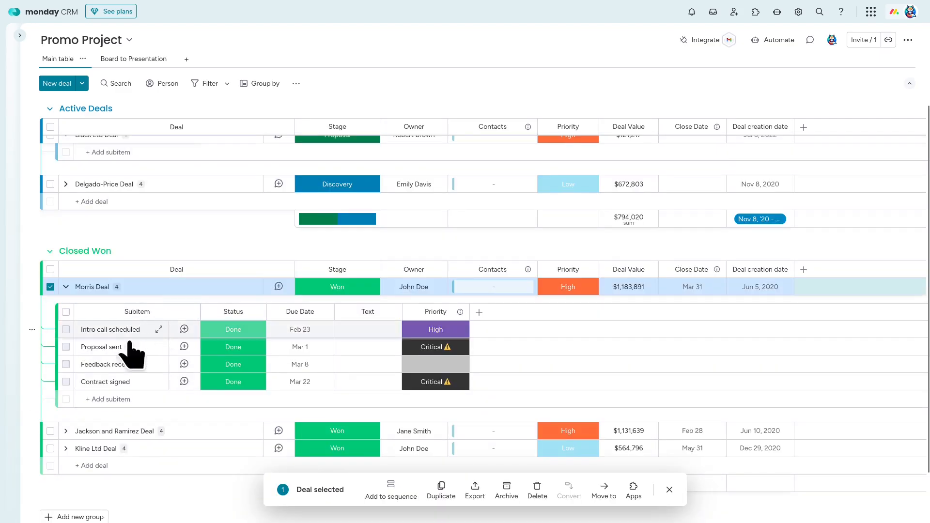
Step: Export only the selected deal through Board to Presentation with the Table Promo template in clean style, and open Table Promo.pptx
click(633, 486)
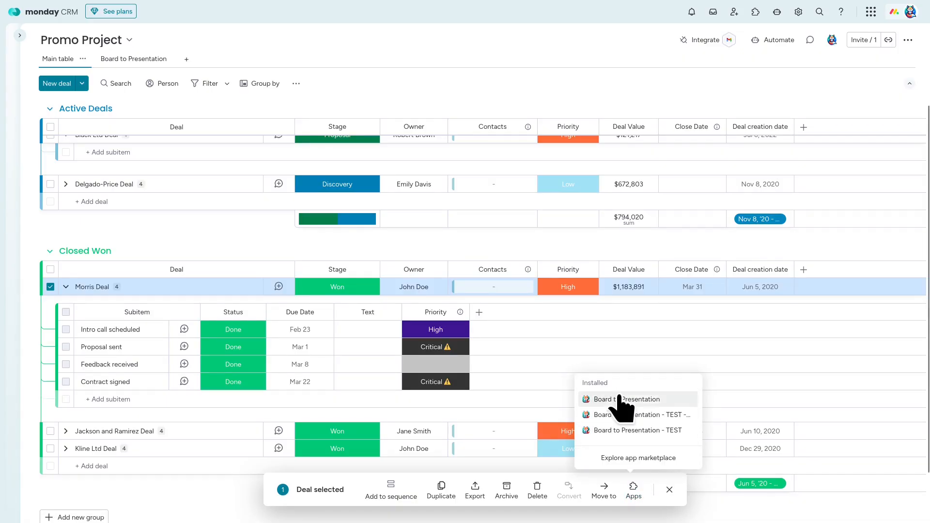
click(625, 403)
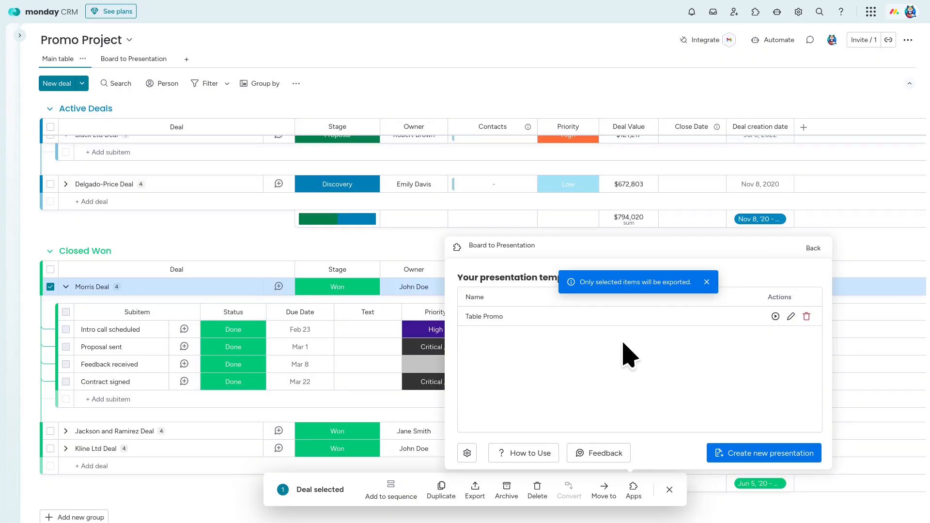
click(775, 317)
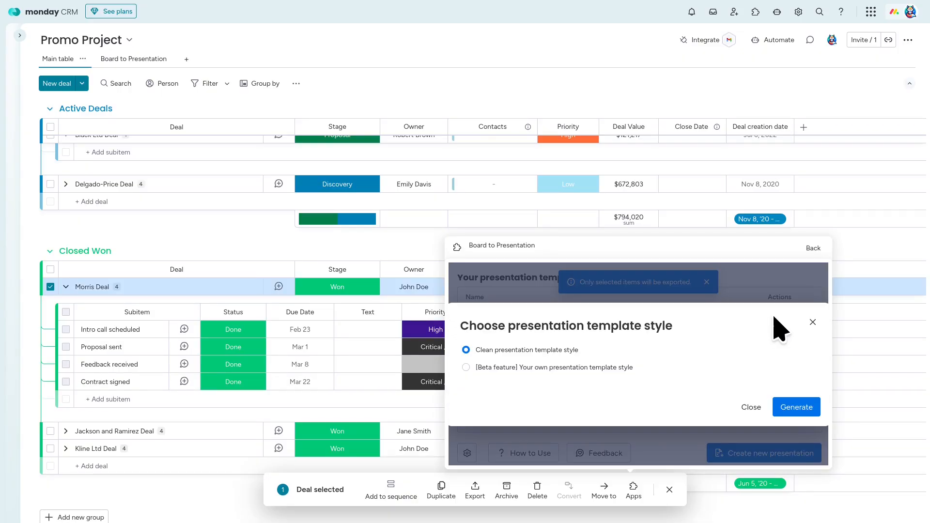
click(796, 350)
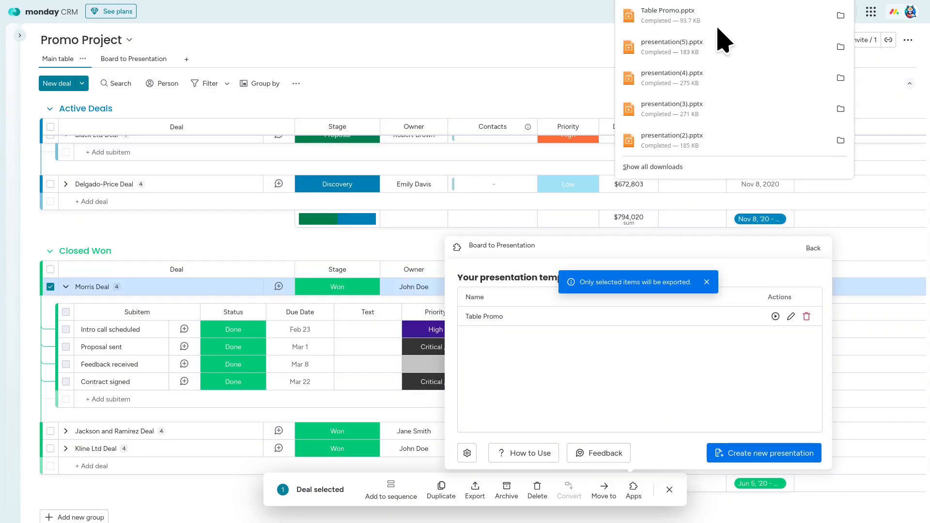
click(716, 20)
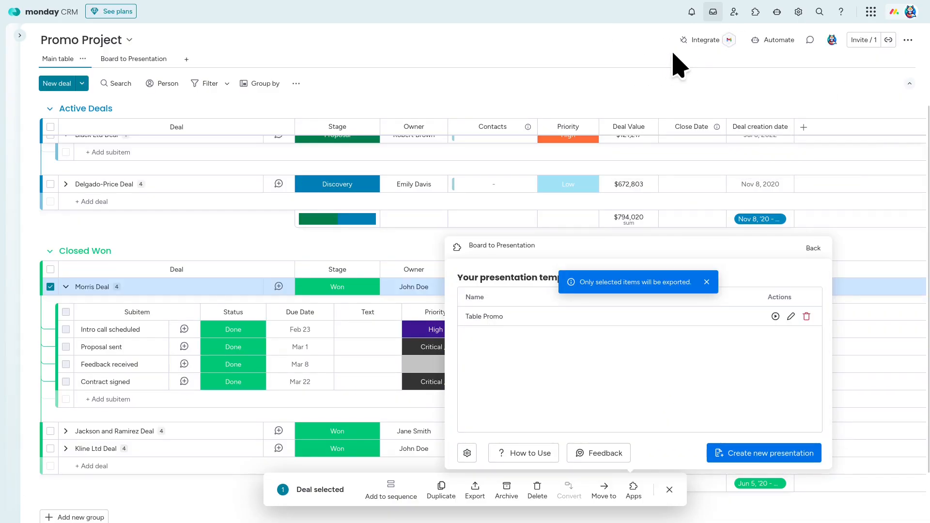